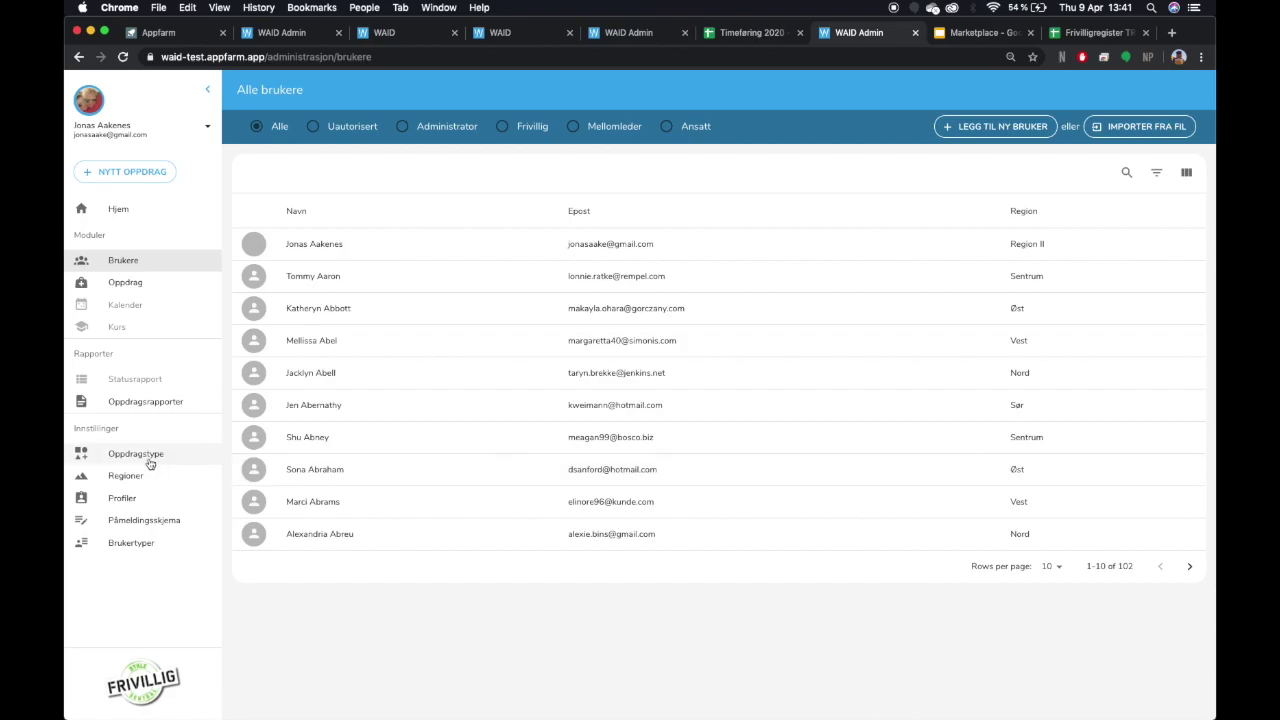
Open the third listed user's record and try switching the Helse and Brannmann profiles on and back off
{"action": "left_click", "coordinate": [506, 320]}
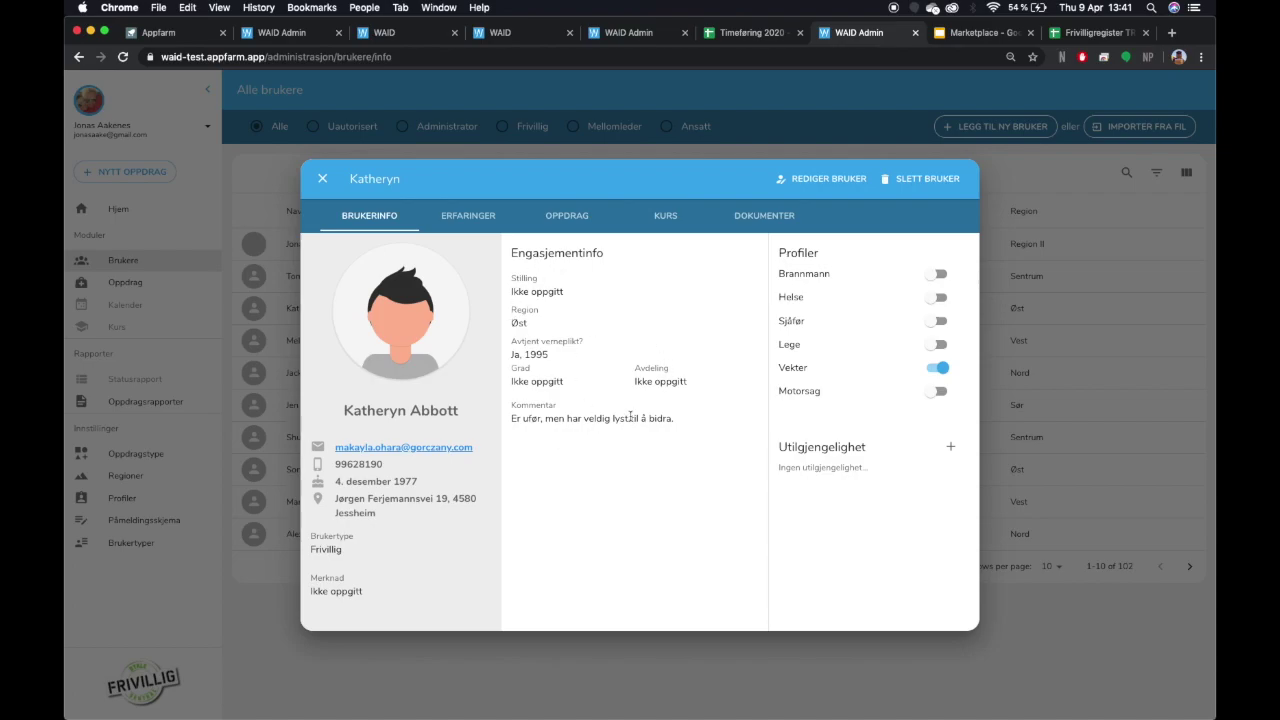
{"action": "left_click", "coordinate": [934, 297]}
{"action": "left_click", "coordinate": [934, 274]}
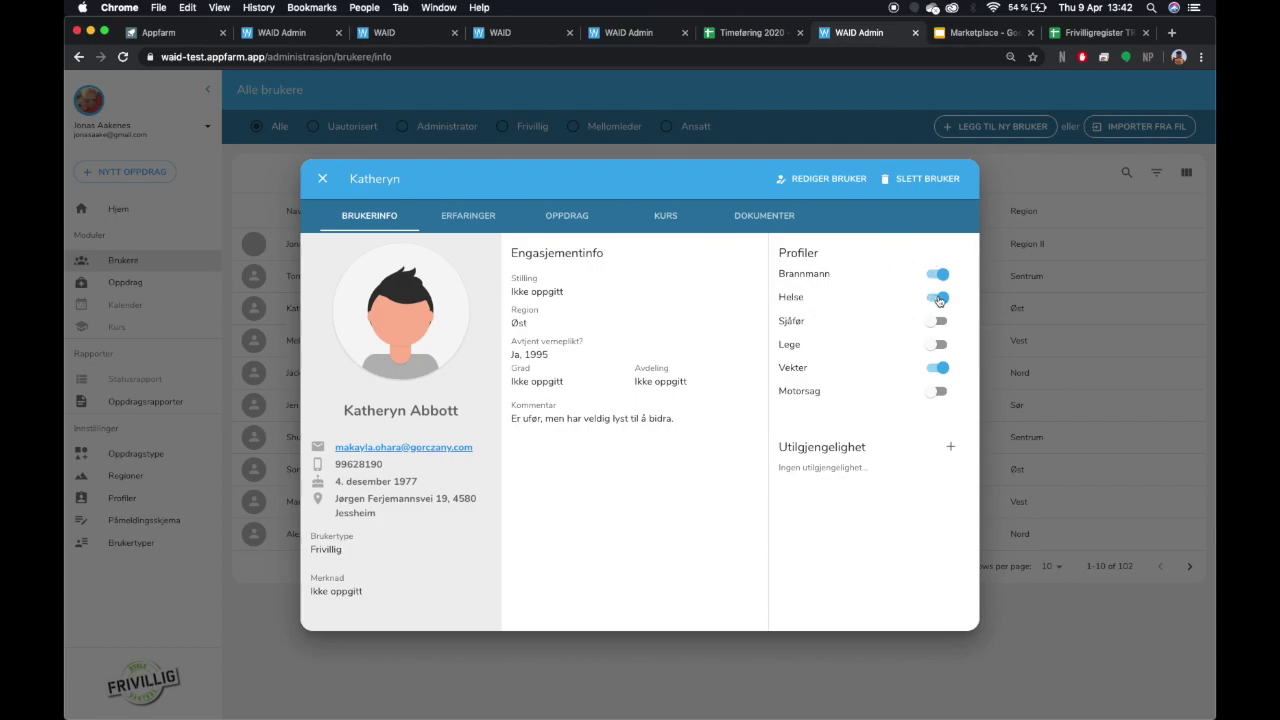
{"action": "left_click", "coordinate": [937, 298]}
{"action": "left_click", "coordinate": [934, 274]}
Review the user's Erfaringer, Oppdrag, Kurs and Brukerinfo sections, and close the record
{"action": "left_click", "coordinate": [470, 212]}
{"action": "left_click", "coordinate": [573, 217]}
{"action": "left_click", "coordinate": [672, 214]}
{"action": "left_click", "coordinate": [388, 218]}
{"action": "left_click", "coordinate": [325, 180]}
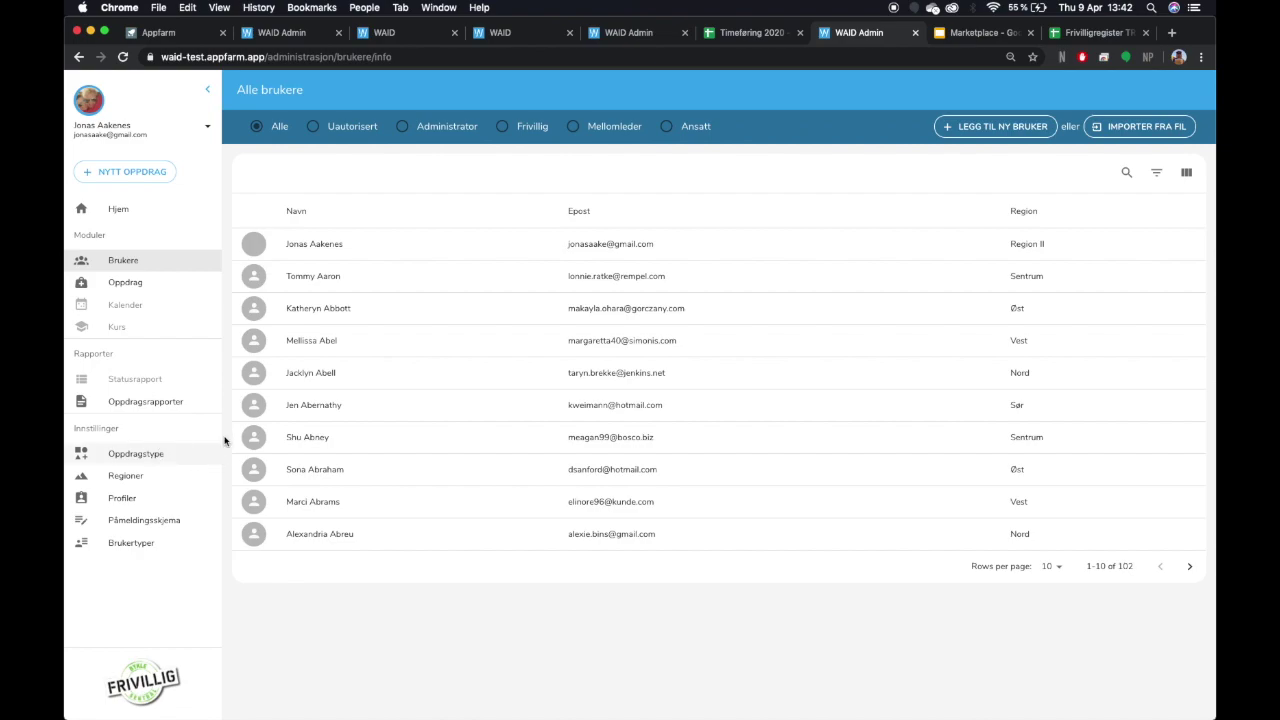
Look over the Regioner settings and the Profiler list
{"action": "left_click", "coordinate": [145, 482]}
{"action": "left_click", "coordinate": [143, 505]}
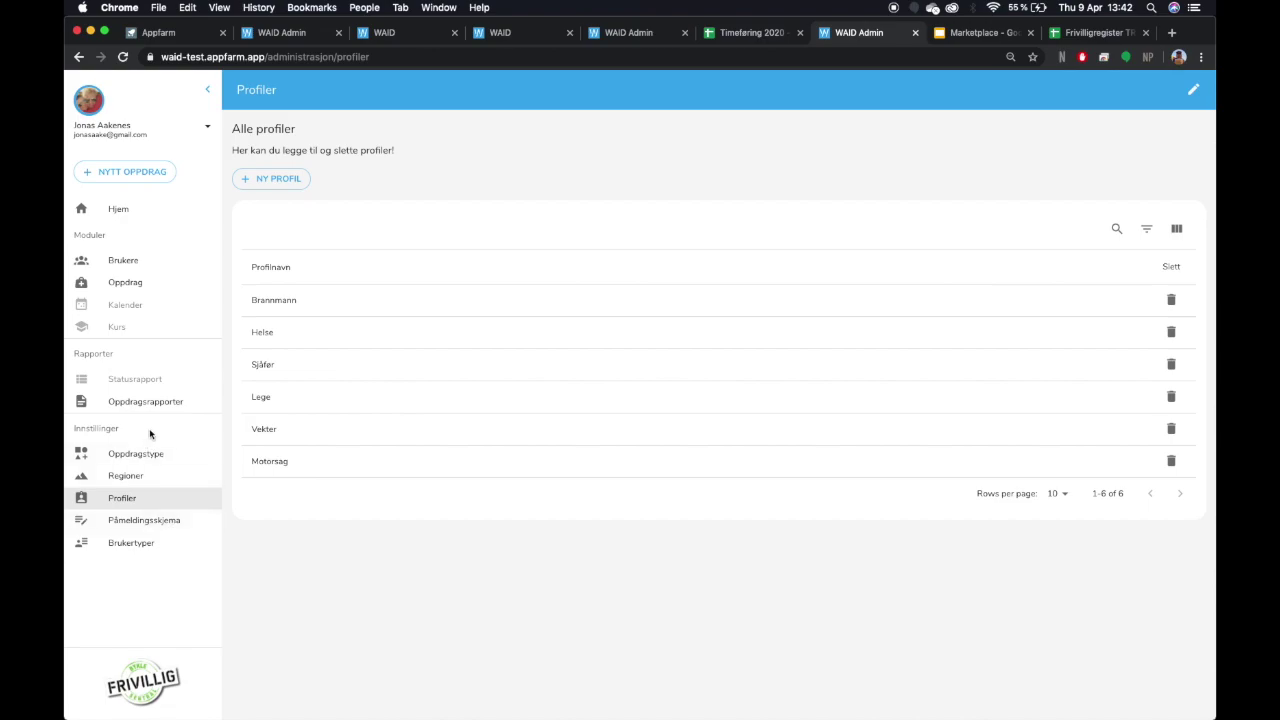
Browse the published assignments filtered by Pågående, Fullført and Ikke startet
{"action": "left_click", "coordinate": [141, 286]}
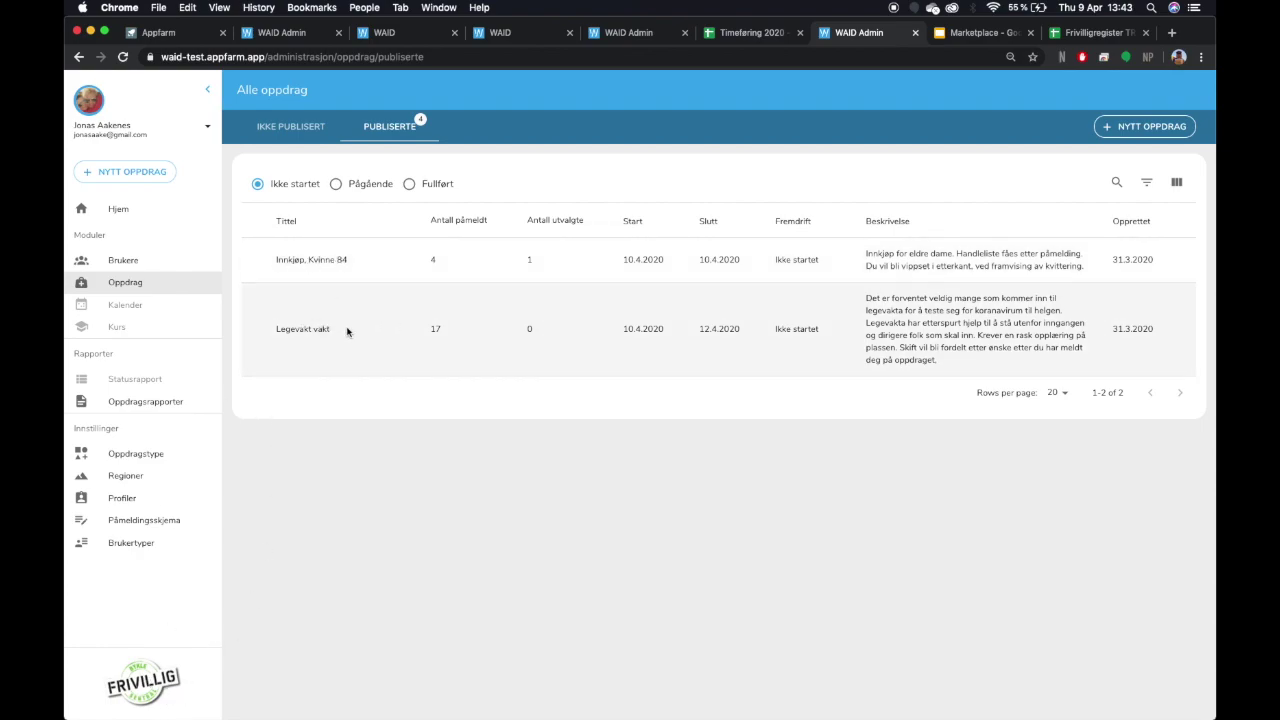
{"action": "left_click", "coordinate": [336, 186]}
{"action": "left_click", "coordinate": [424, 189]}
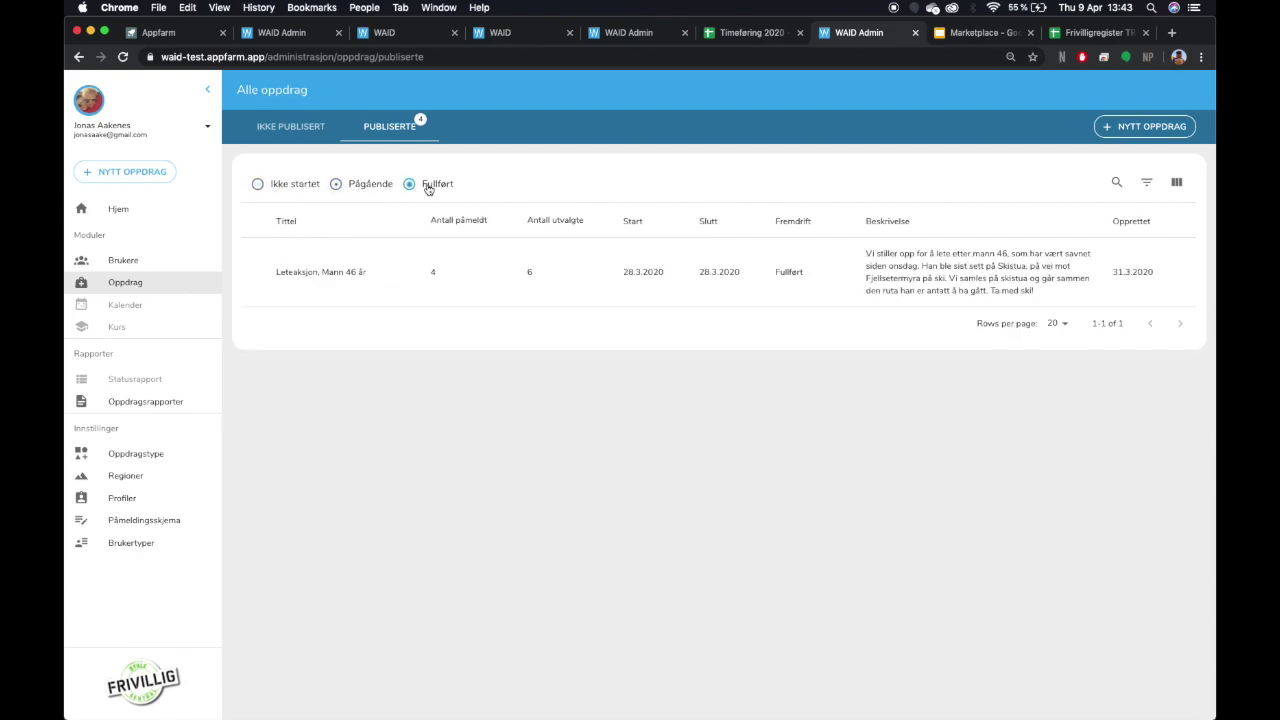
{"action": "left_click", "coordinate": [337, 186]}
{"action": "left_click", "coordinate": [270, 185]}
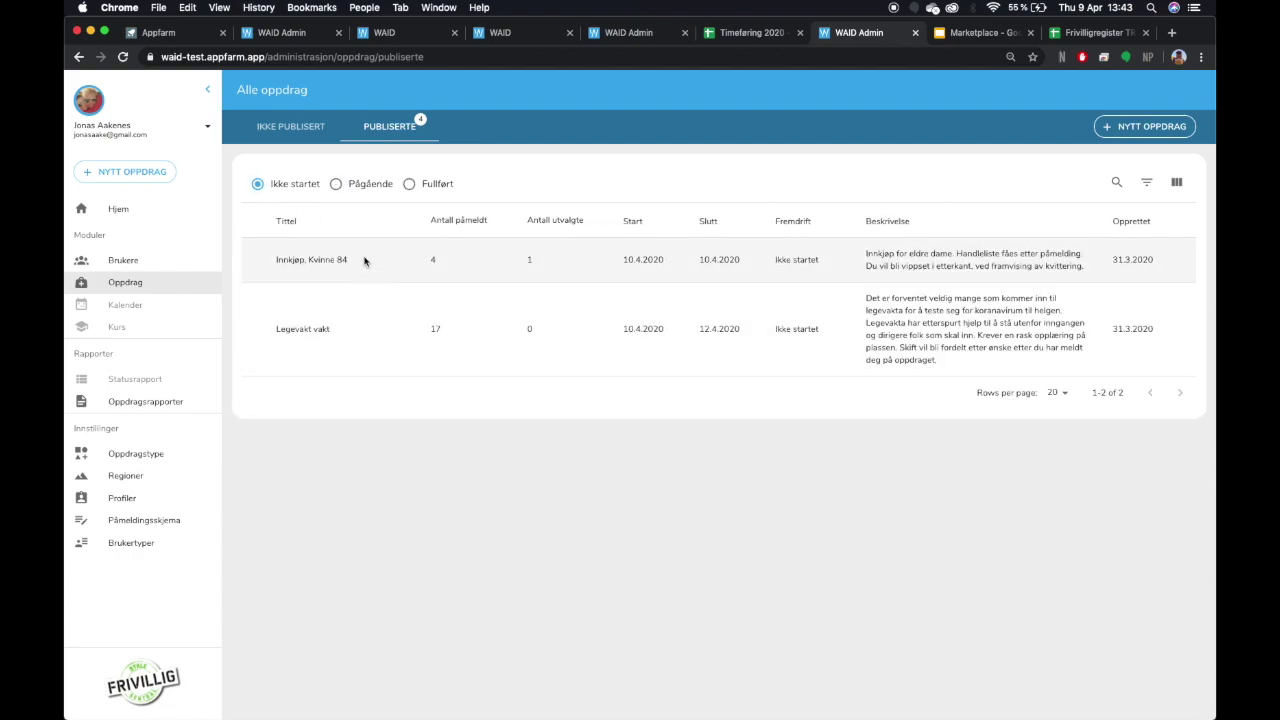
Open the Legevakt vakt assignment and examine its info, comments and list of signed-up volunteers
{"action": "left_click", "coordinate": [372, 313]}
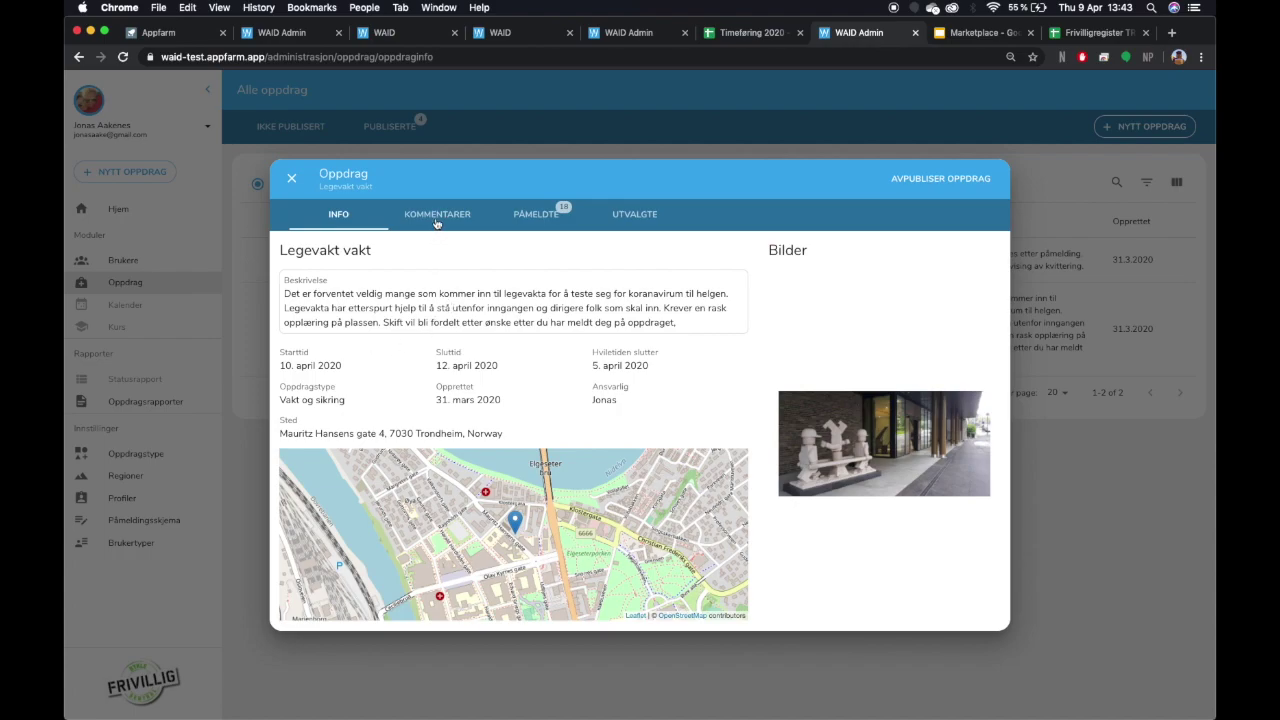
{"action": "triple_click", "coordinate": [614, 351]}
{"action": "left_click", "coordinate": [614, 351]}
{"action": "left_click", "coordinate": [430, 221]}
{"action": "left_click", "coordinate": [545, 217]}
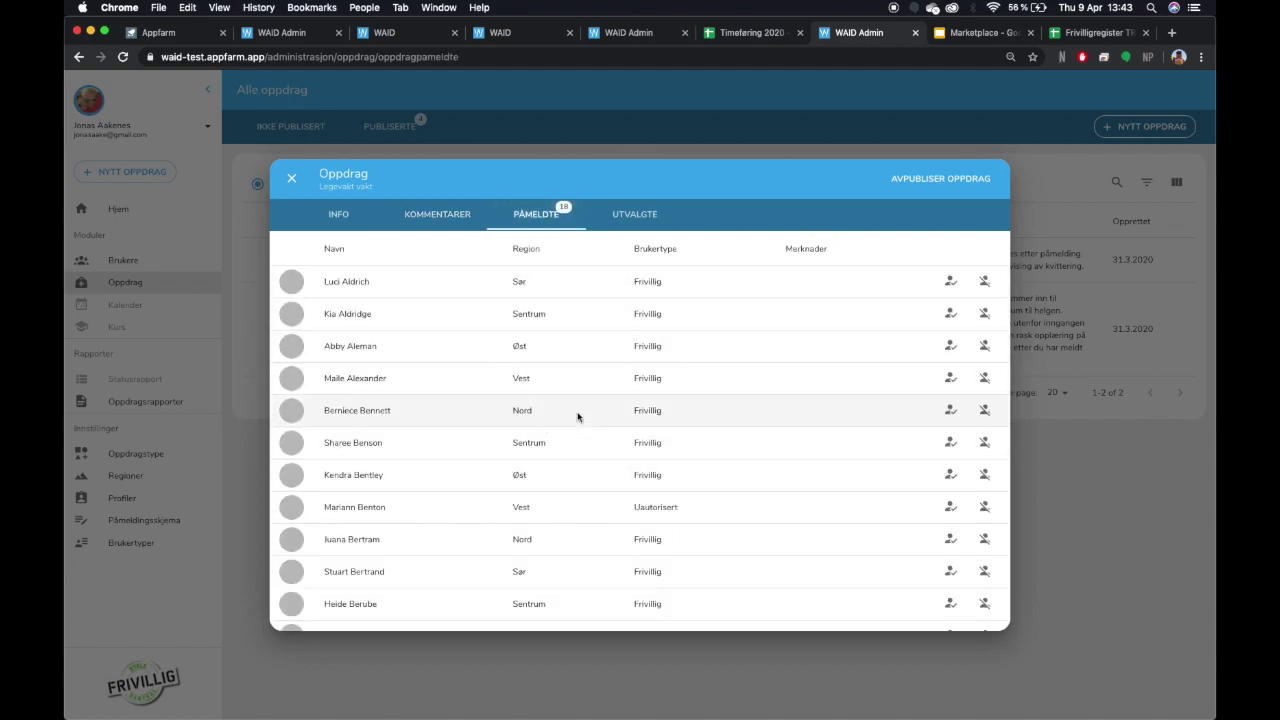
{"action": "scroll", "coordinate": [545, 455], "scroll_direction": "down", "scroll_amount": 5}
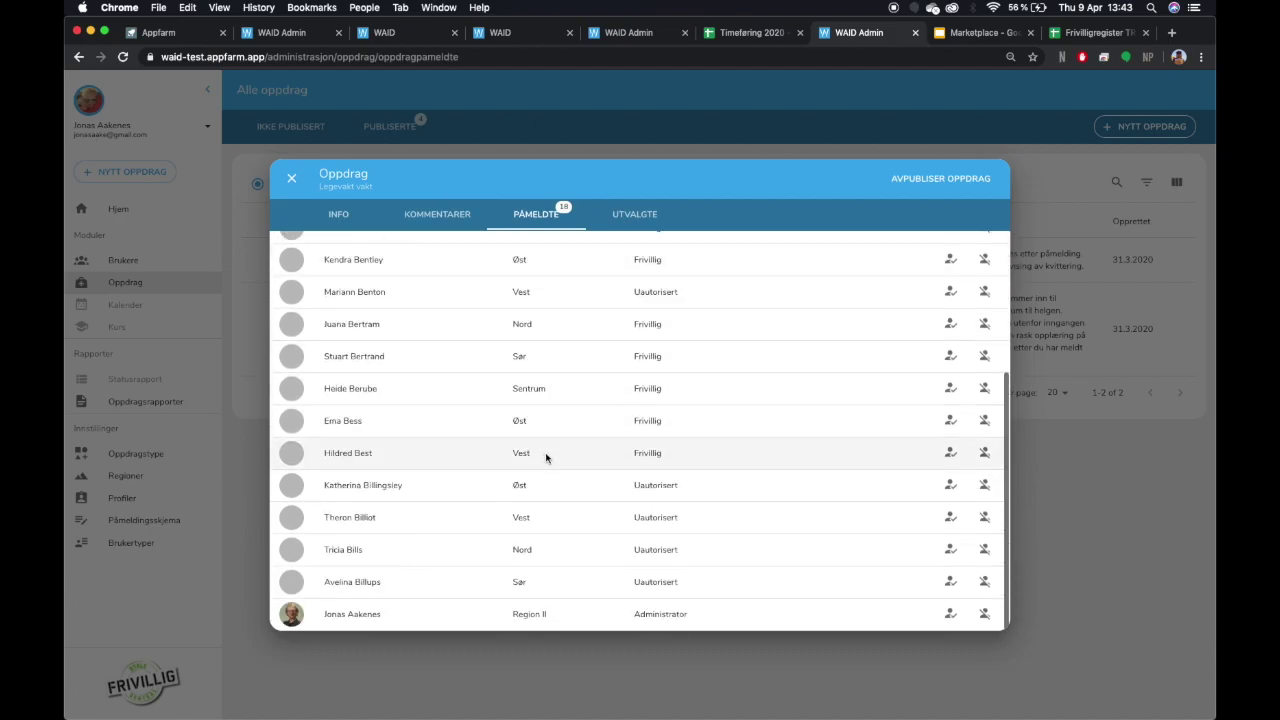
{"action": "scroll", "coordinate": [545, 458], "scroll_direction": "up", "scroll_amount": 5}
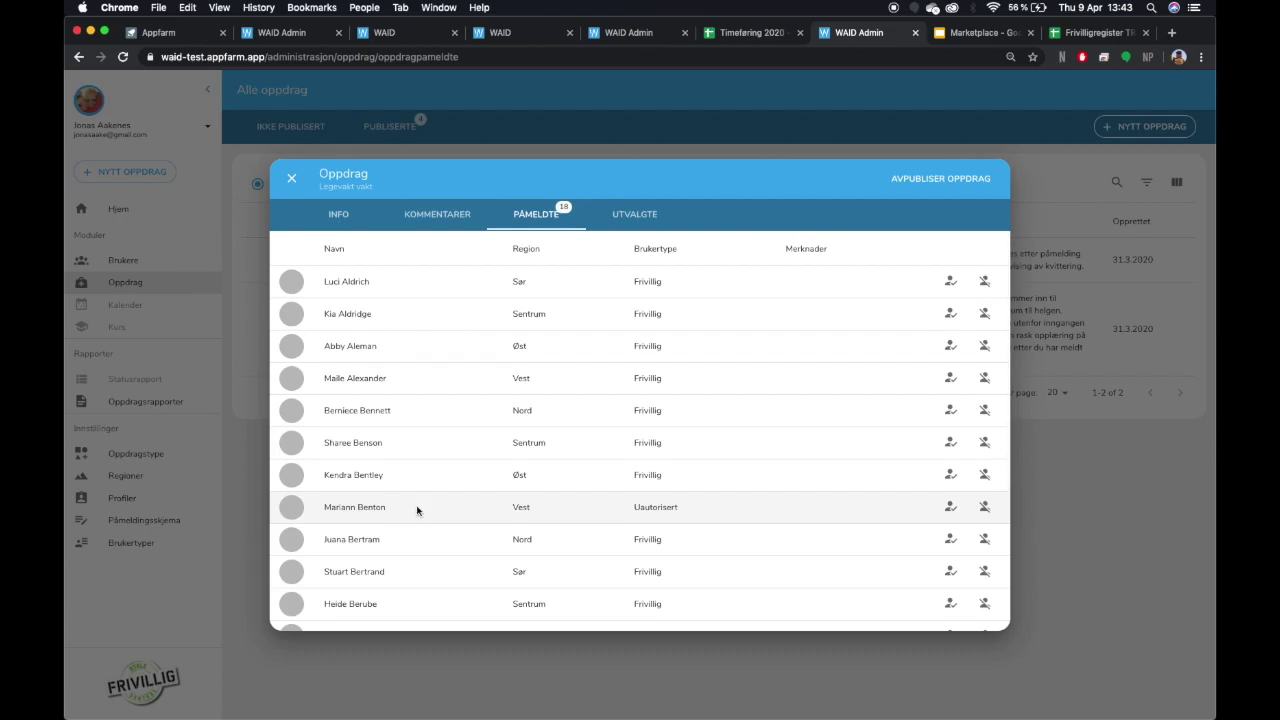
Check the profile of the first Uautorisert volunteer from Vest and select that person for the Legevakt vakt assignment
{"action": "left_click", "coordinate": [355, 512]}
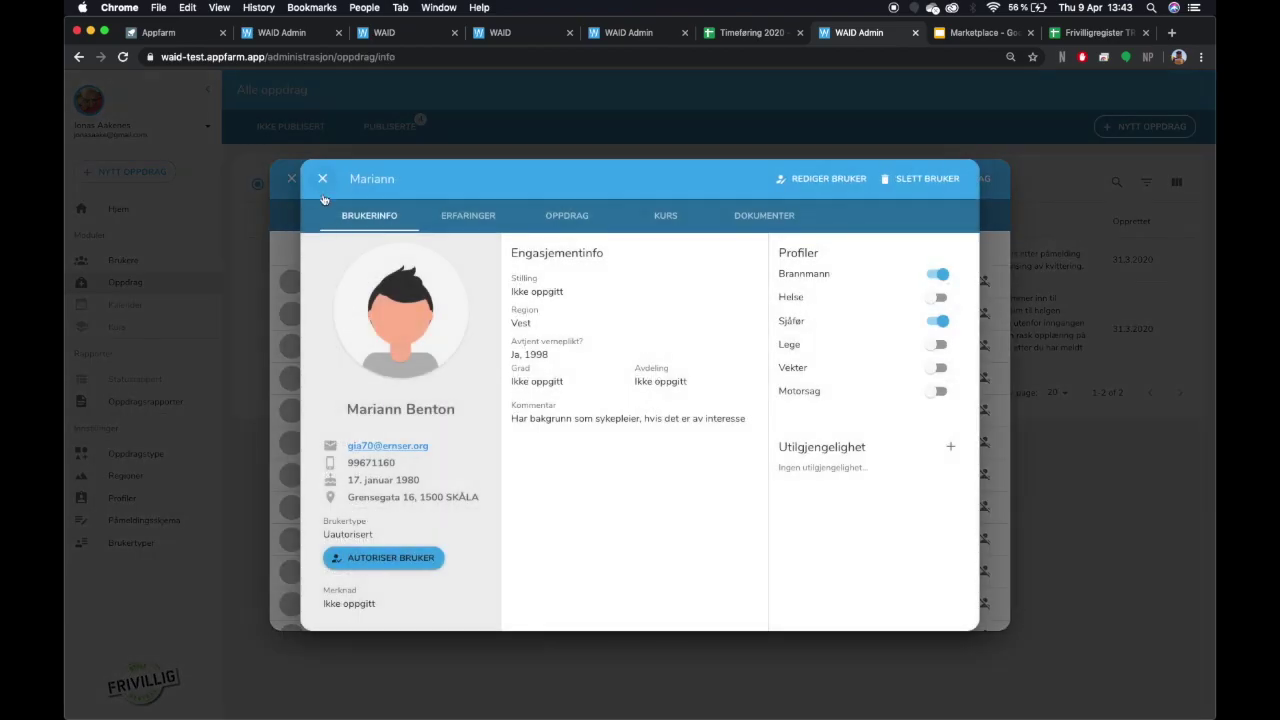
{"action": "left_click", "coordinate": [322, 178]}
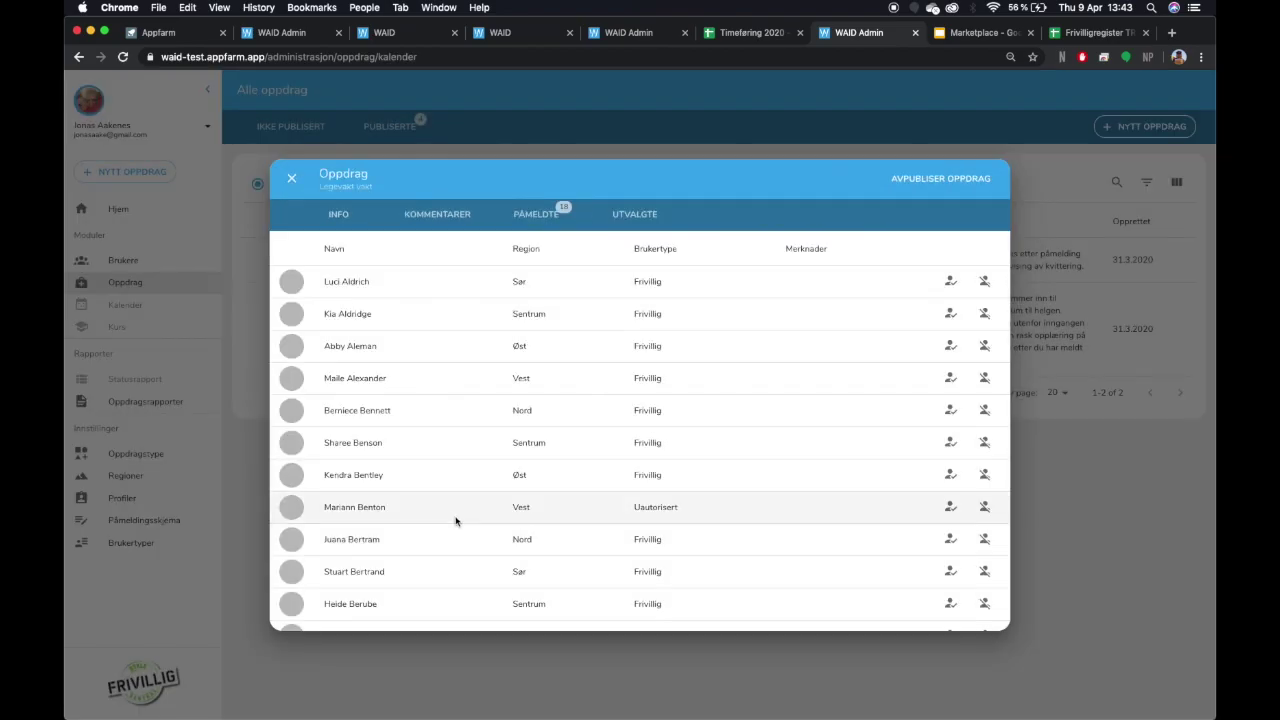
{"action": "left_click", "coordinate": [950, 507]}
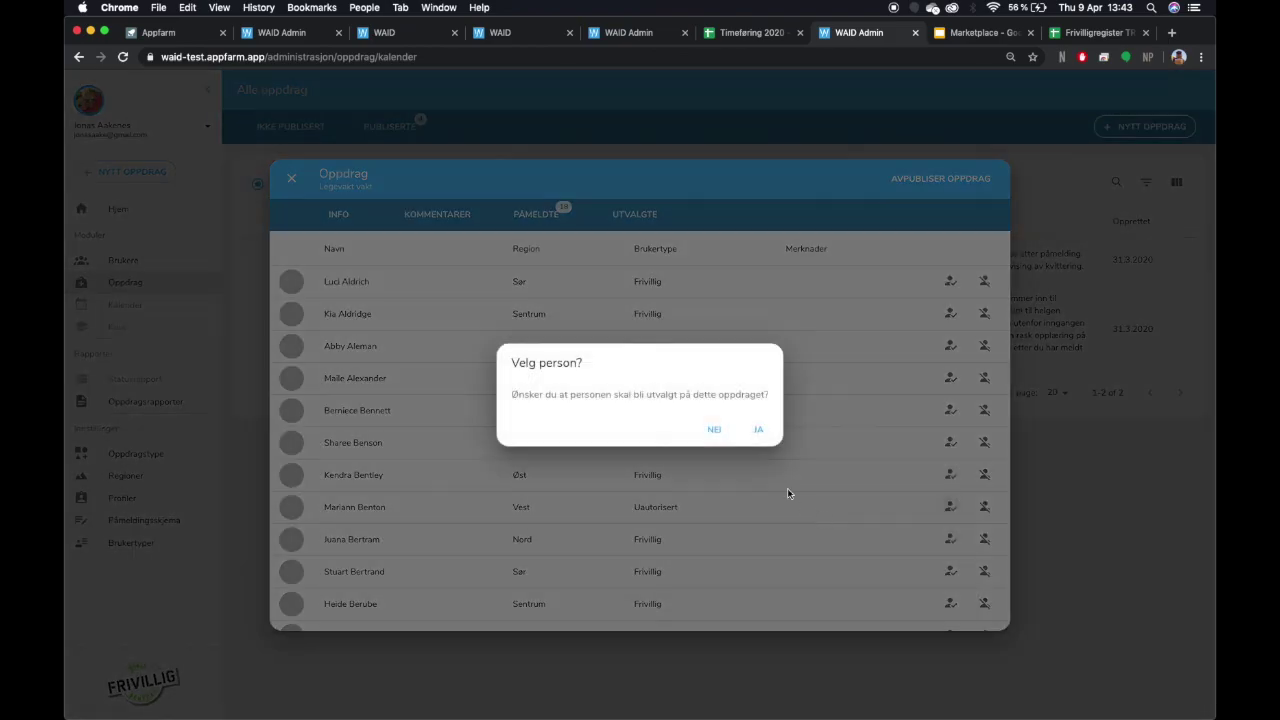
{"action": "left_click", "coordinate": [758, 429]}
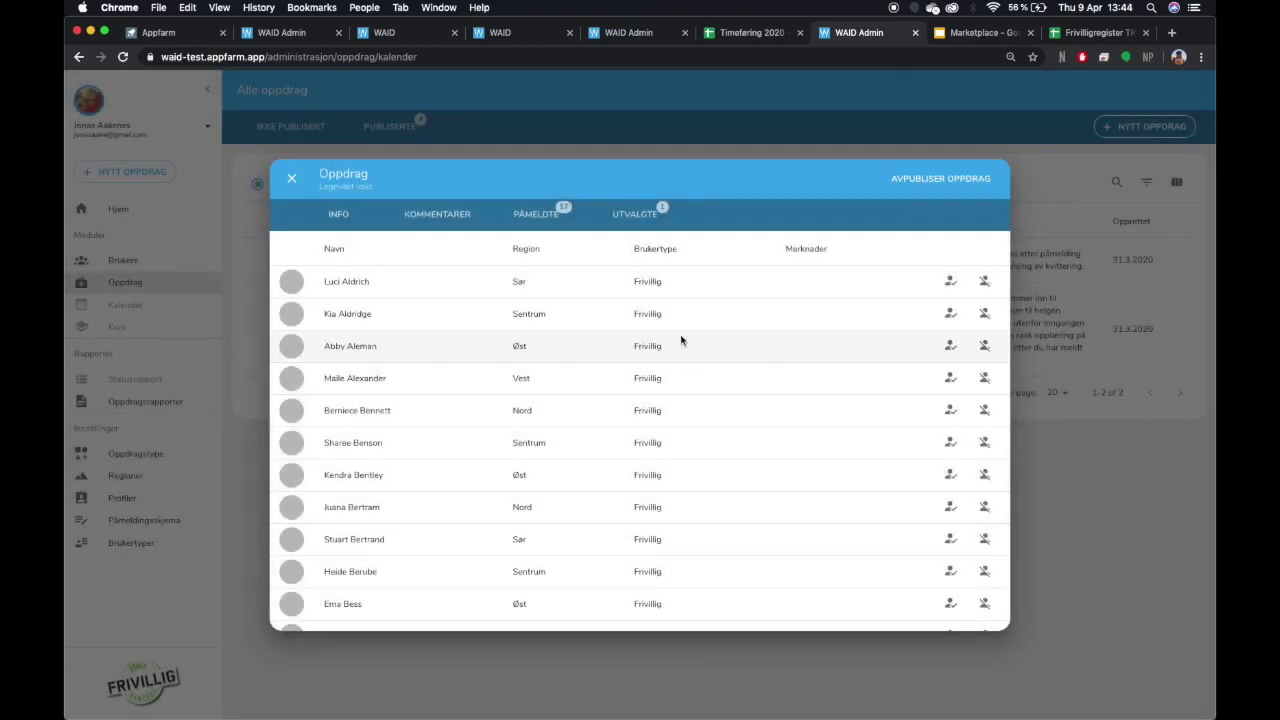
{"action": "left_click", "coordinate": [633, 217]}
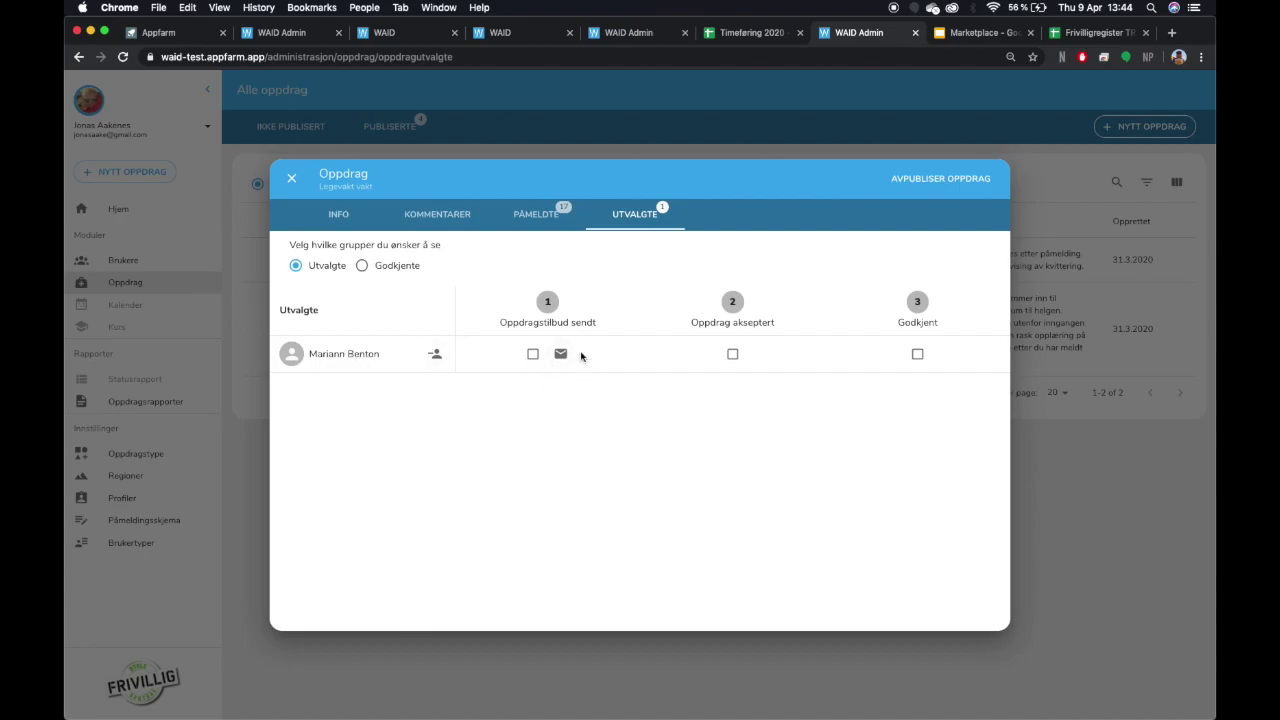
{"action": "left_click", "coordinate": [293, 181]}
Switch to the volunteer's WAID mobile app window and review the Info and Erfaring sections of Min profil
{"action": "key", "text": "super+grave"}
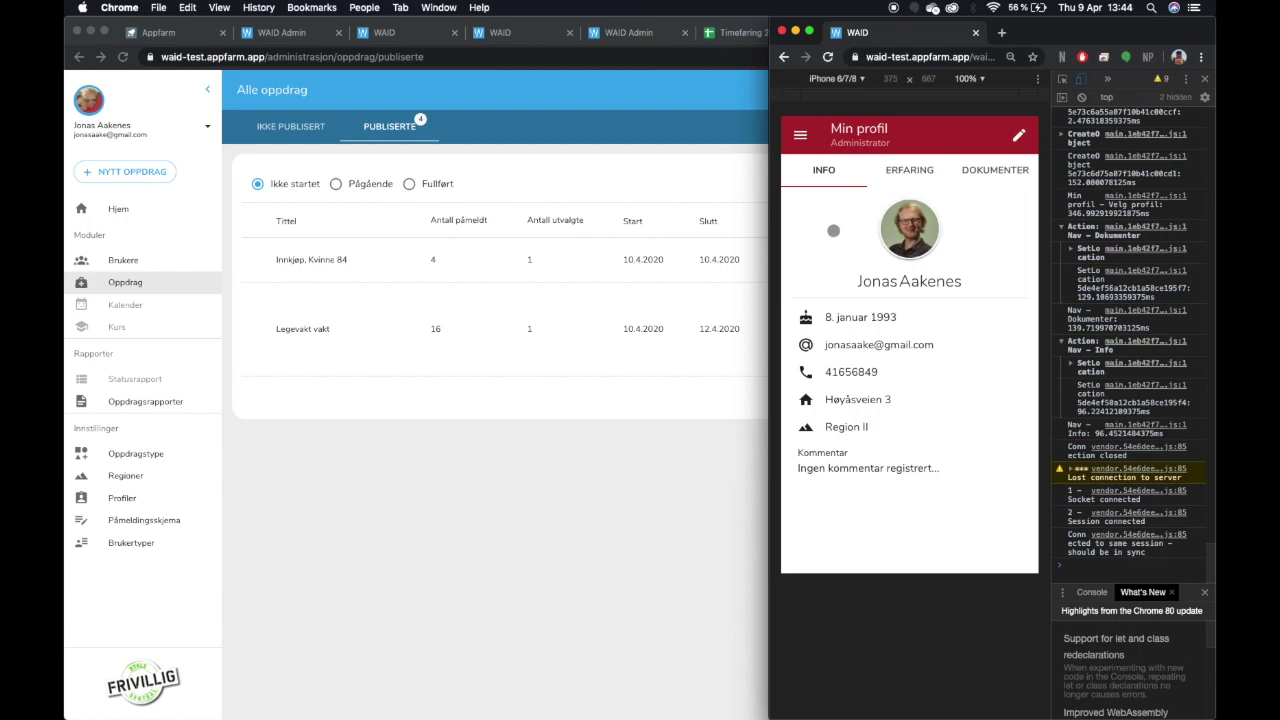
{"action": "left_click", "coordinate": [801, 139]}
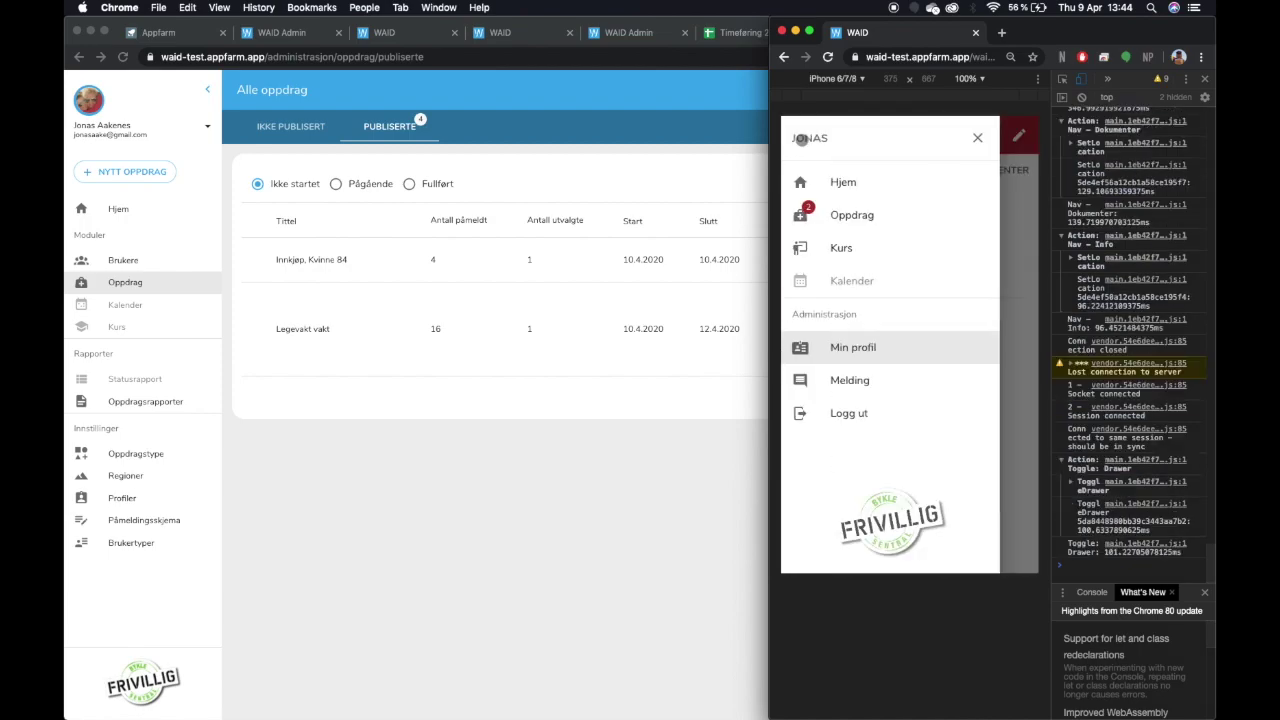
{"action": "left_click", "coordinate": [1029, 243]}
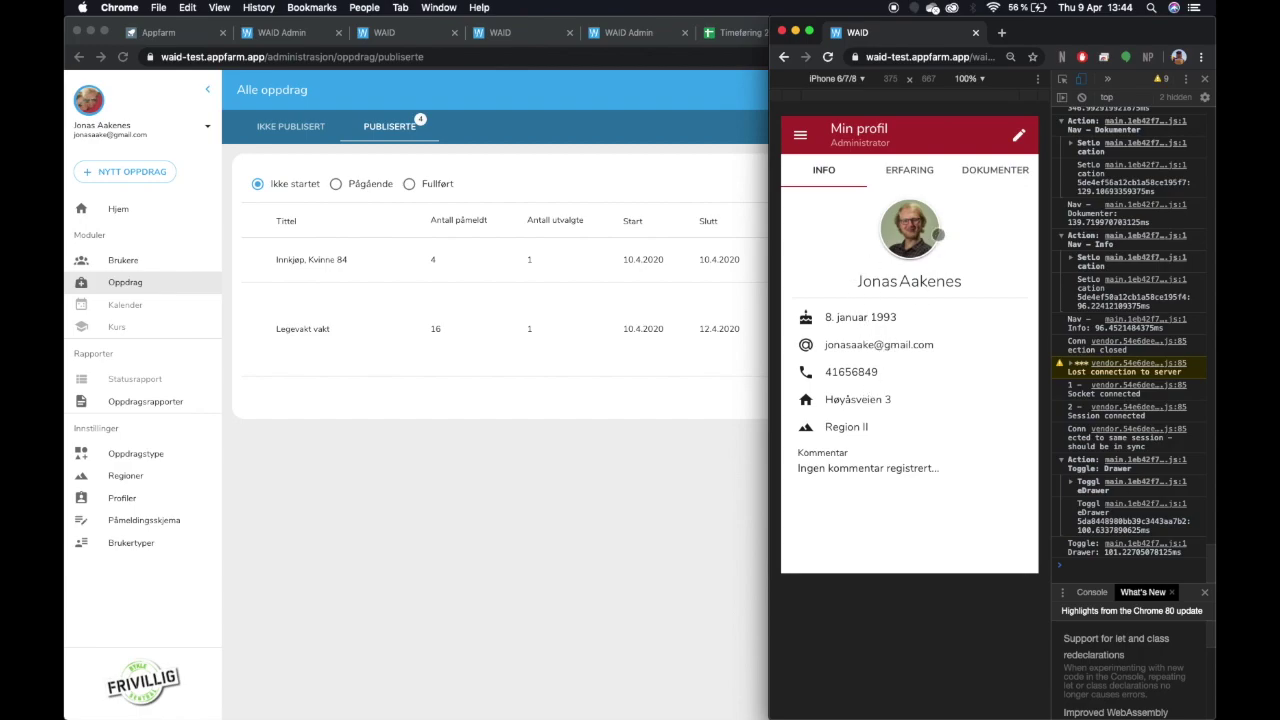
{"action": "left_click", "coordinate": [908, 173]}
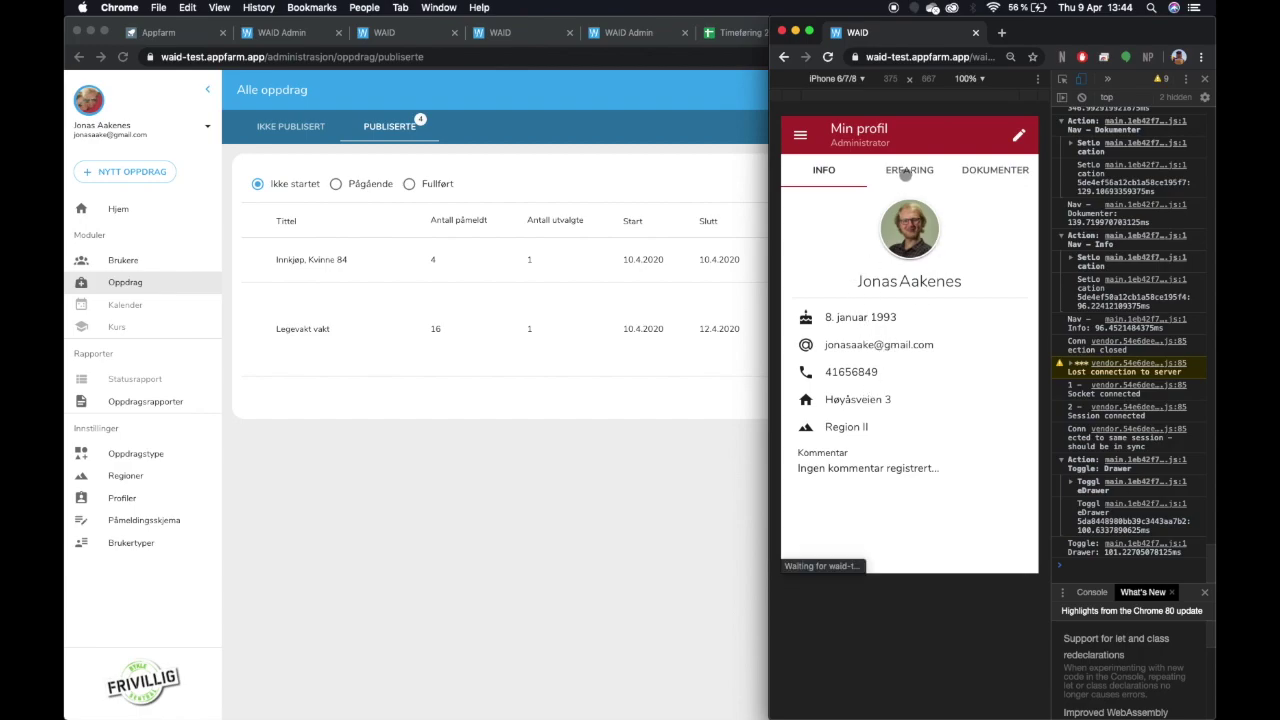
{"action": "left_click", "coordinate": [830, 172]}
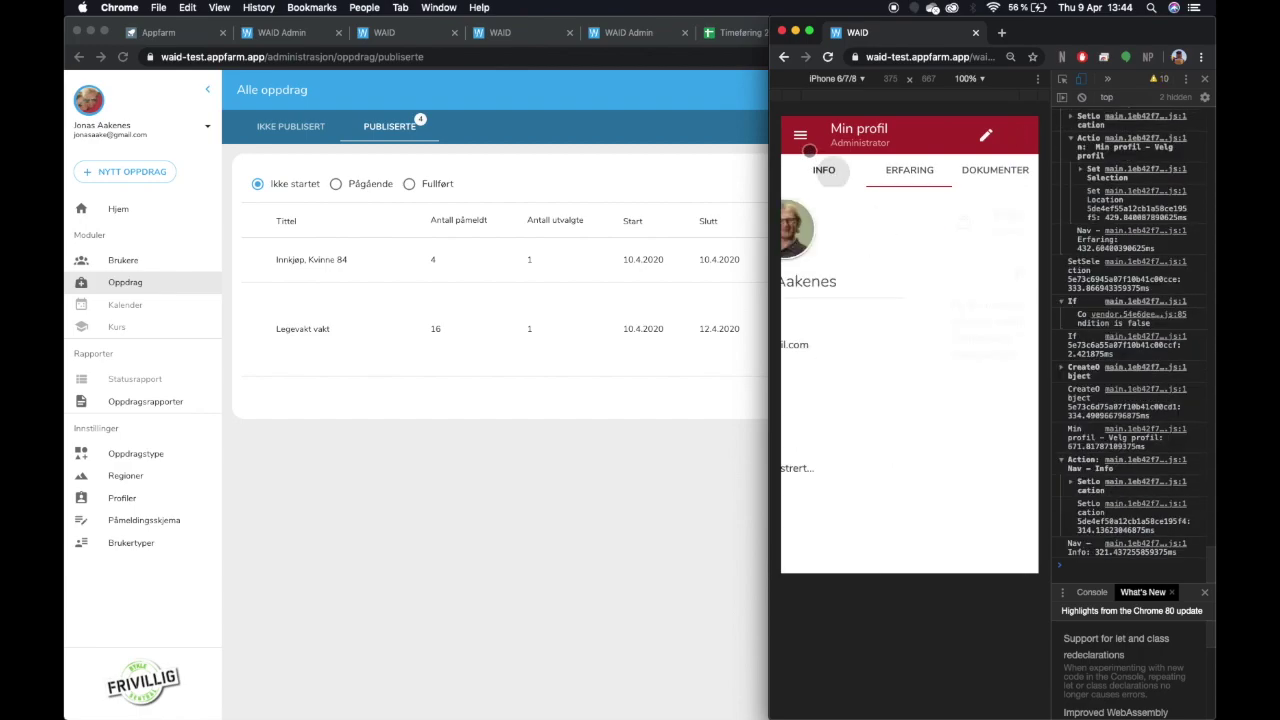
Sign the volunteer up for the Innkjøp, Kvinne 84 assignment and return to the assignment list
{"action": "left_click", "coordinate": [801, 137]}
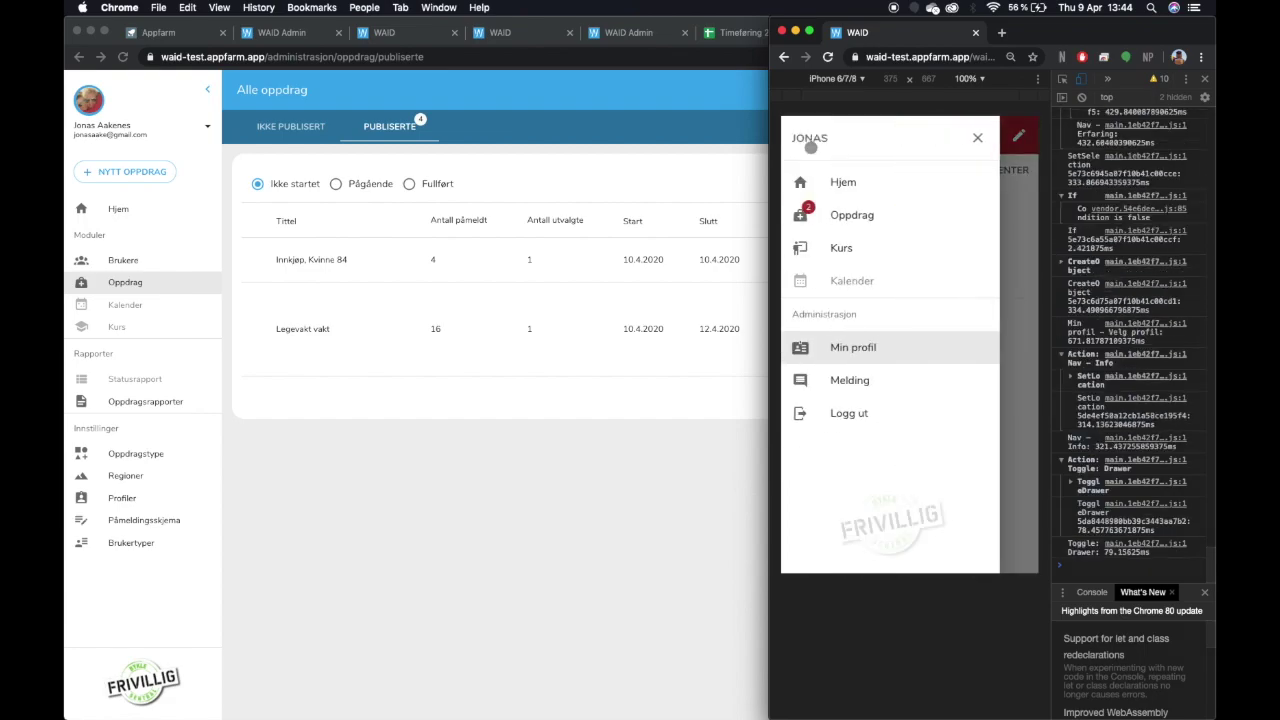
{"action": "left_click", "coordinate": [852, 215]}
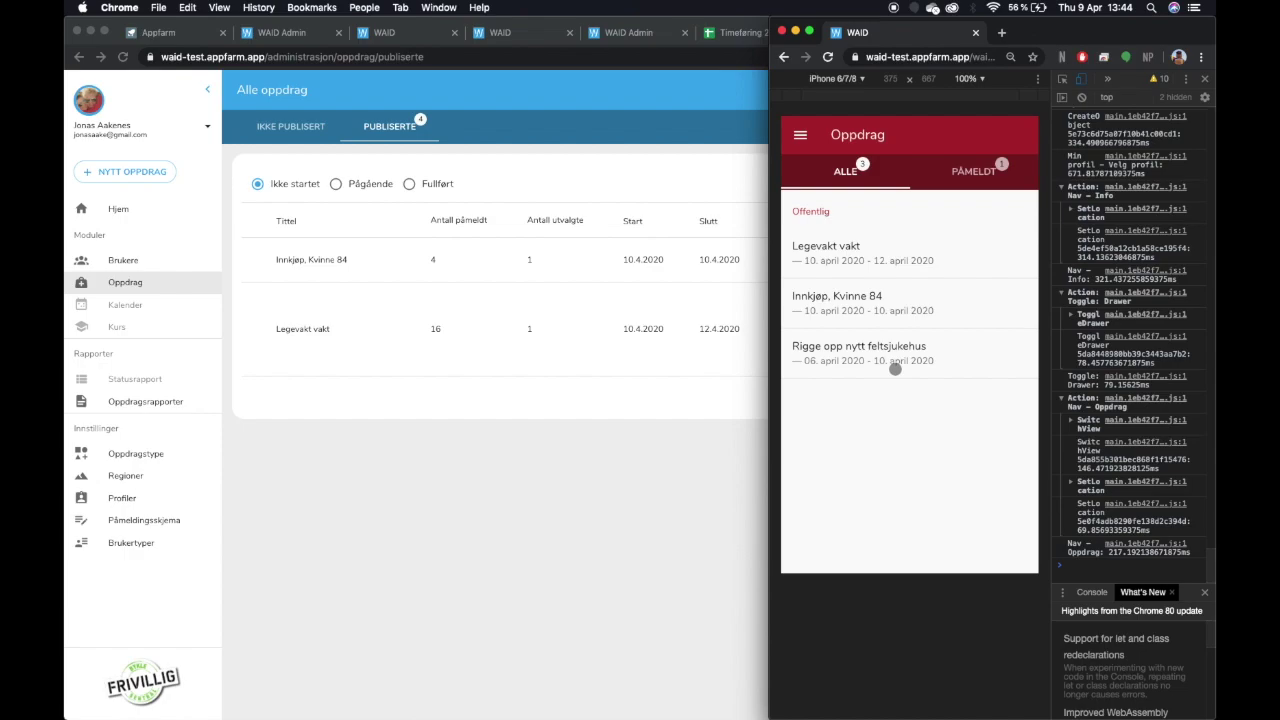
{"action": "left_click", "coordinate": [878, 302]}
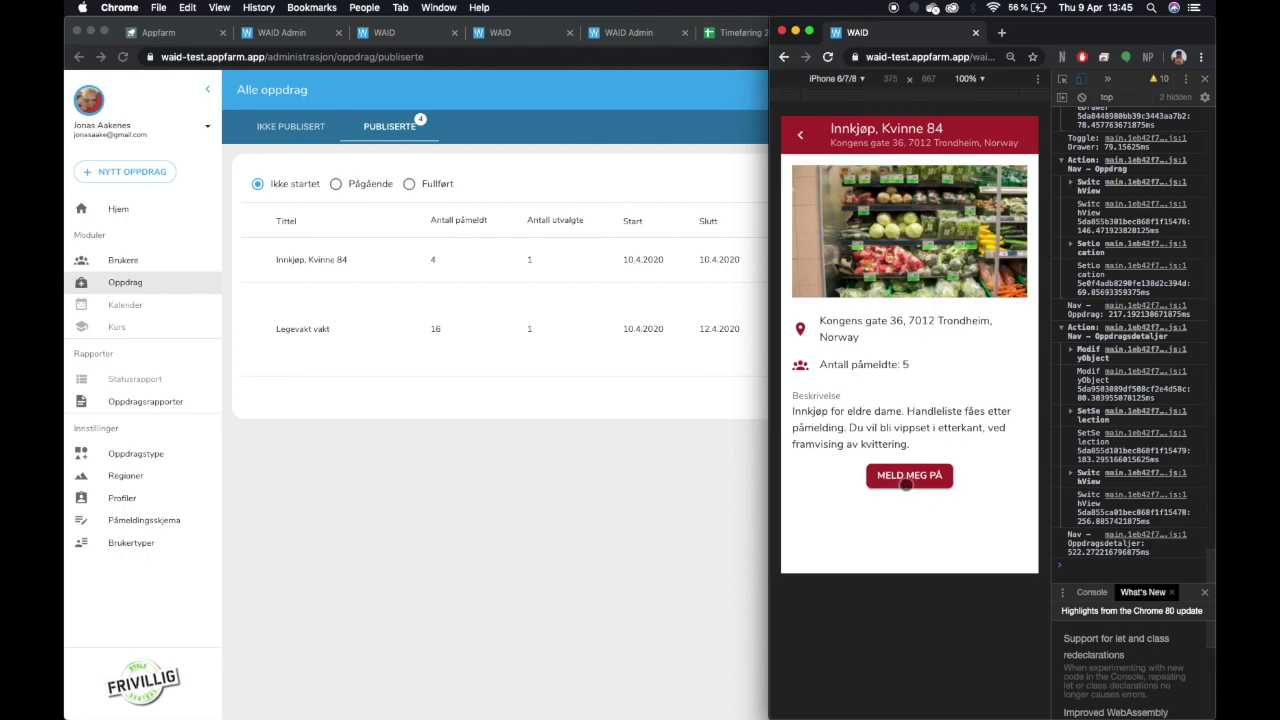
{"action": "left_click", "coordinate": [909, 479]}
{"action": "left_click", "coordinate": [989, 400]}
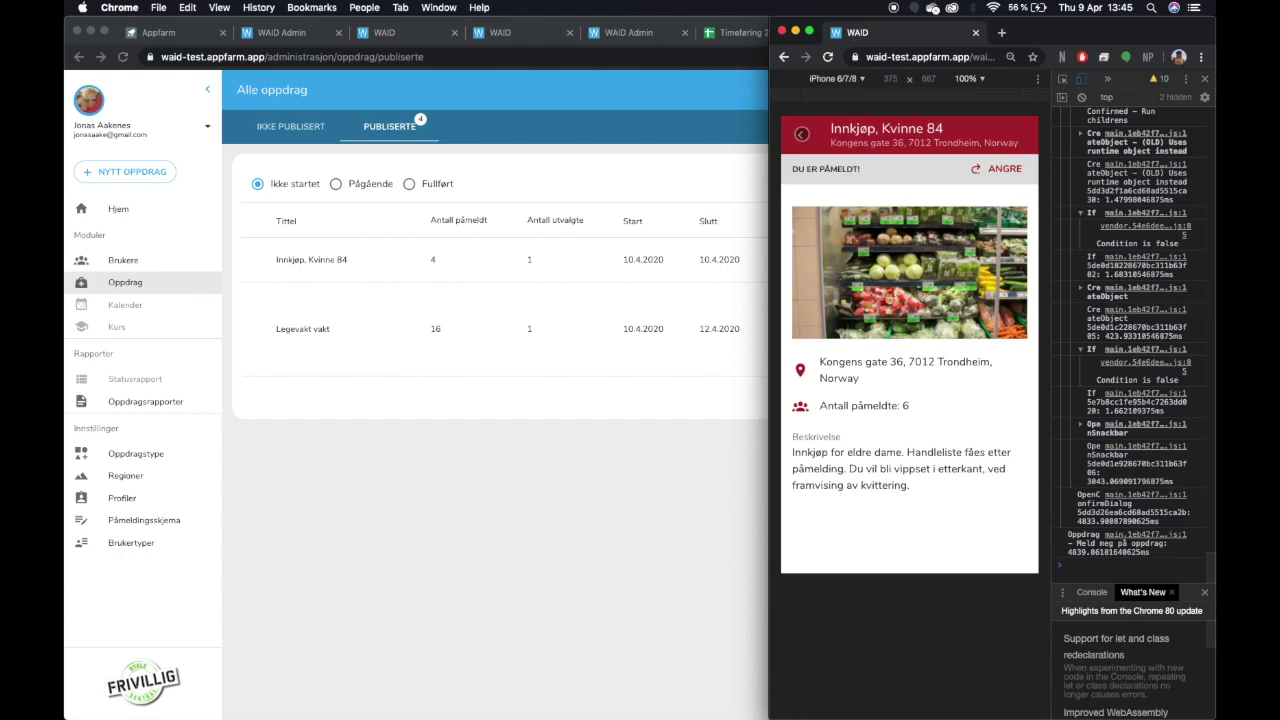
{"action": "left_click", "coordinate": [801, 134]}
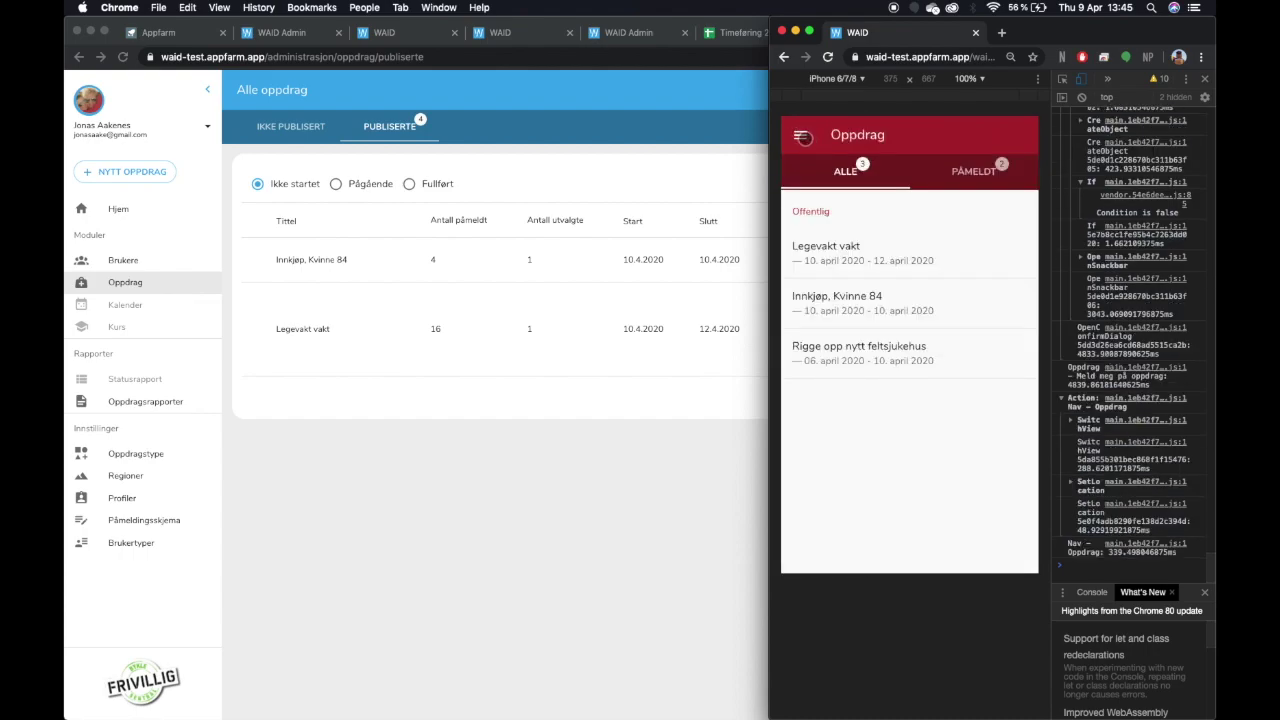
View the Legevakt vakt status card on the volunteer's home page and the app's navigation options, and return to the admin window
{"action": "left_click", "coordinate": [801, 134]}
{"action": "left_click", "coordinate": [848, 184]}
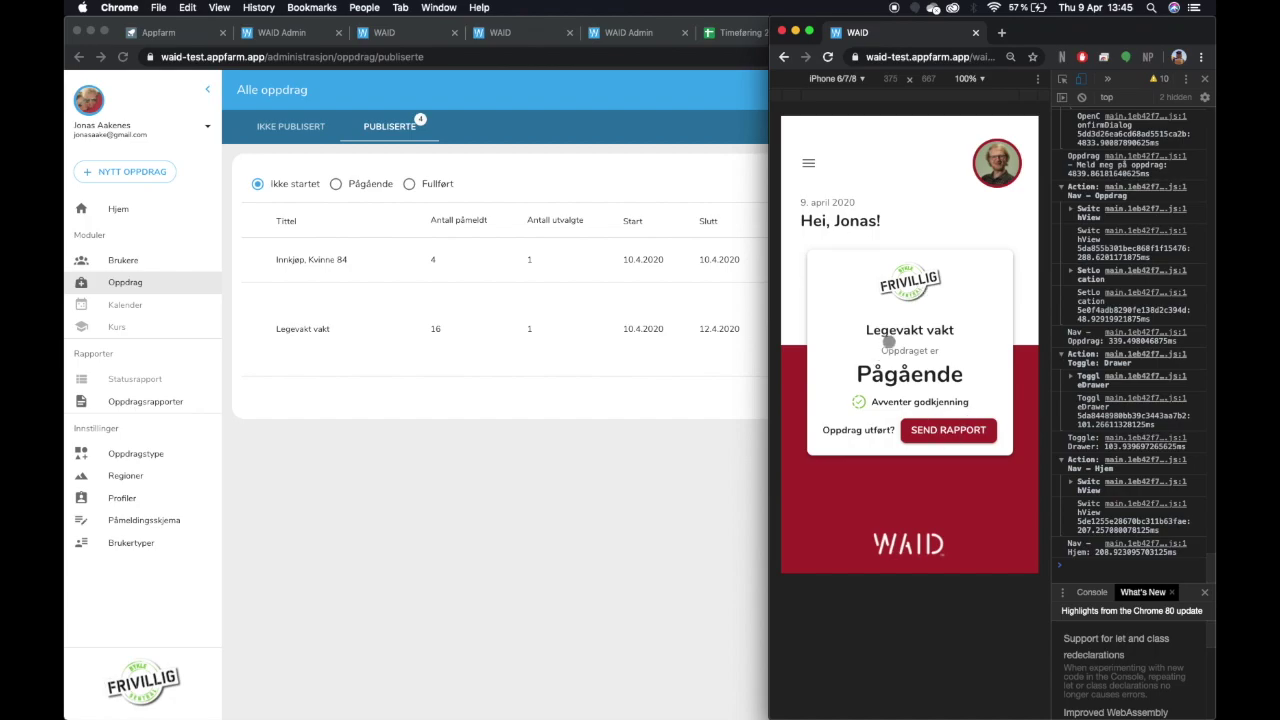
{"action": "left_click_drag", "start_coordinate": [887, 342], "coordinate": [832, 345]}
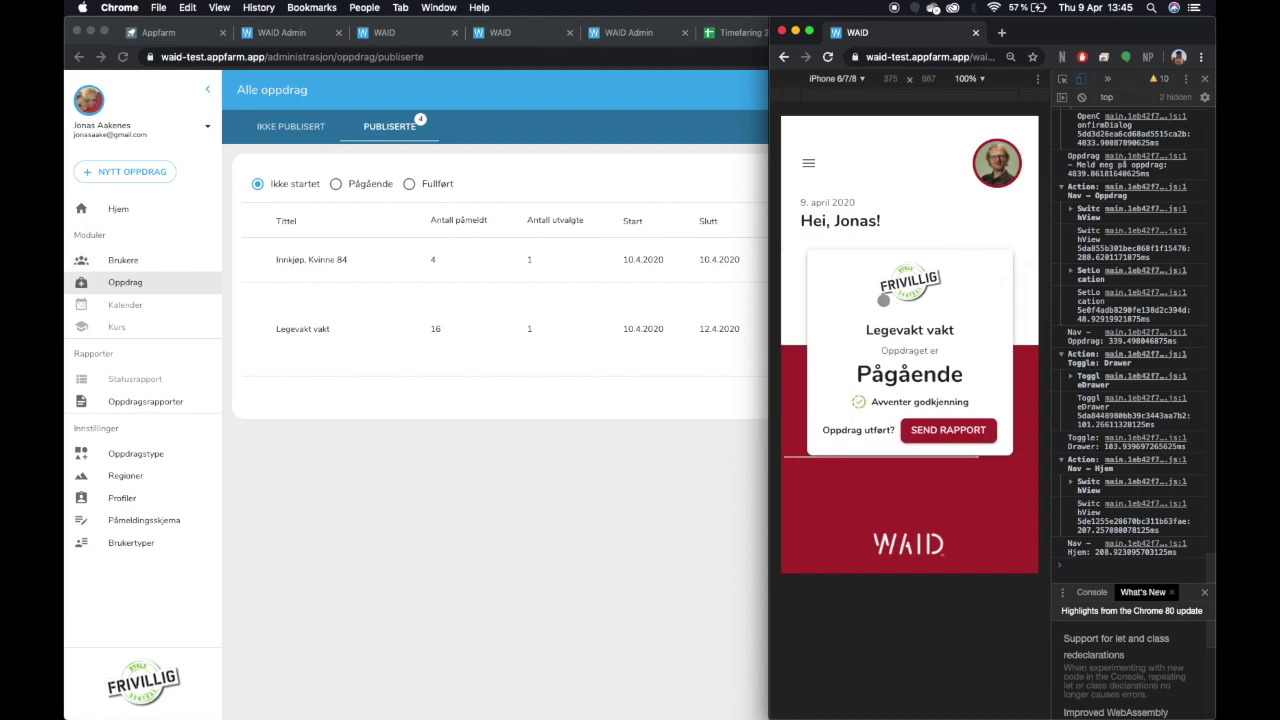
{"action": "left_click", "coordinate": [806, 168]}
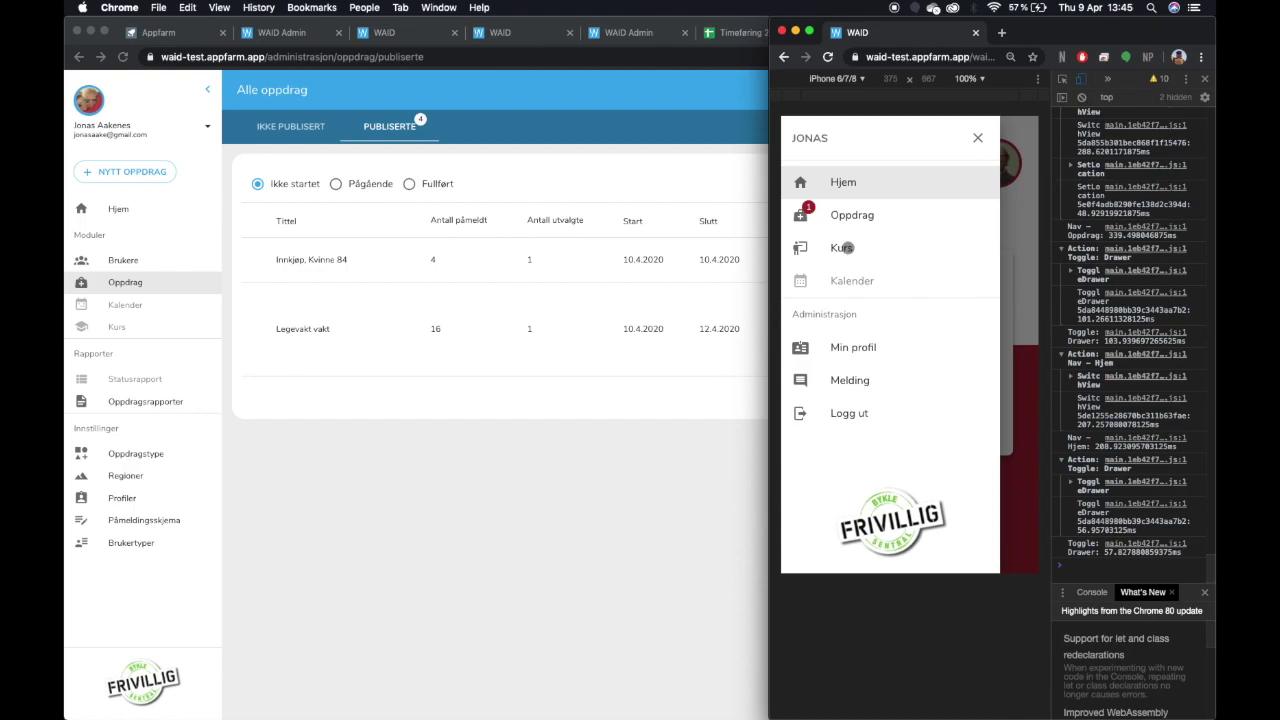
{"action": "left_click", "coordinate": [978, 137]}
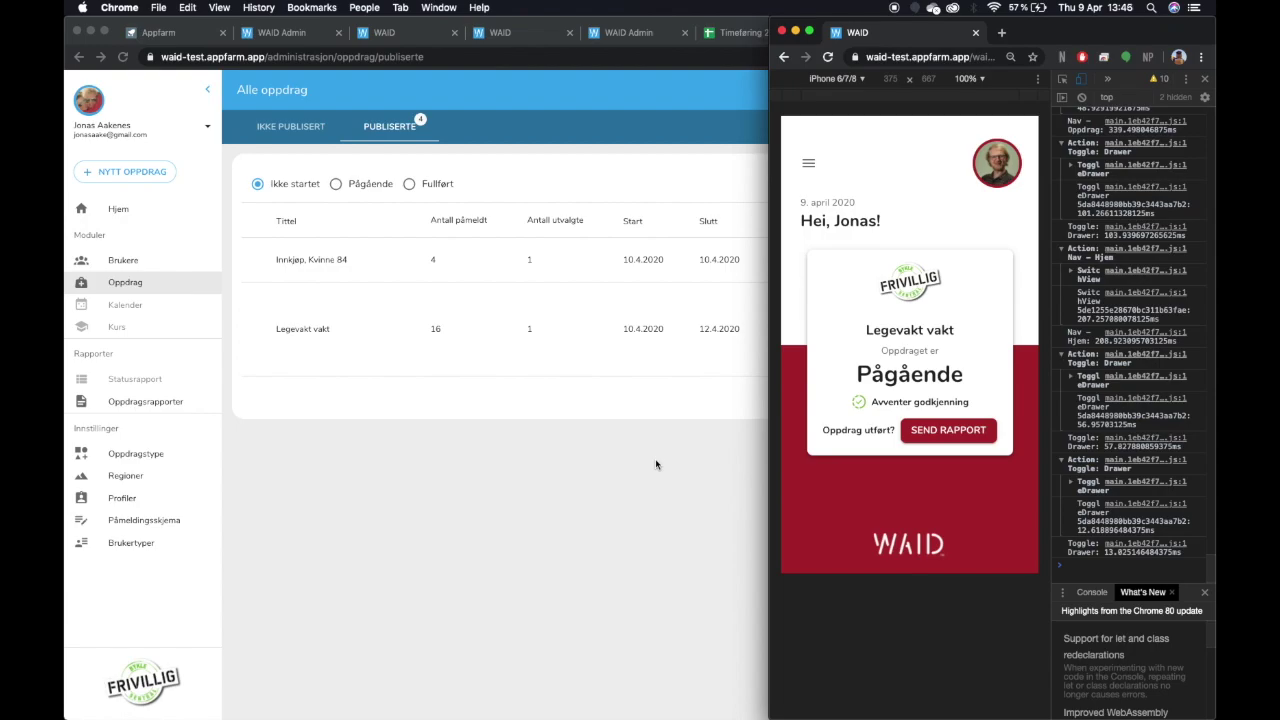
{"action": "key", "text": "super+w"}
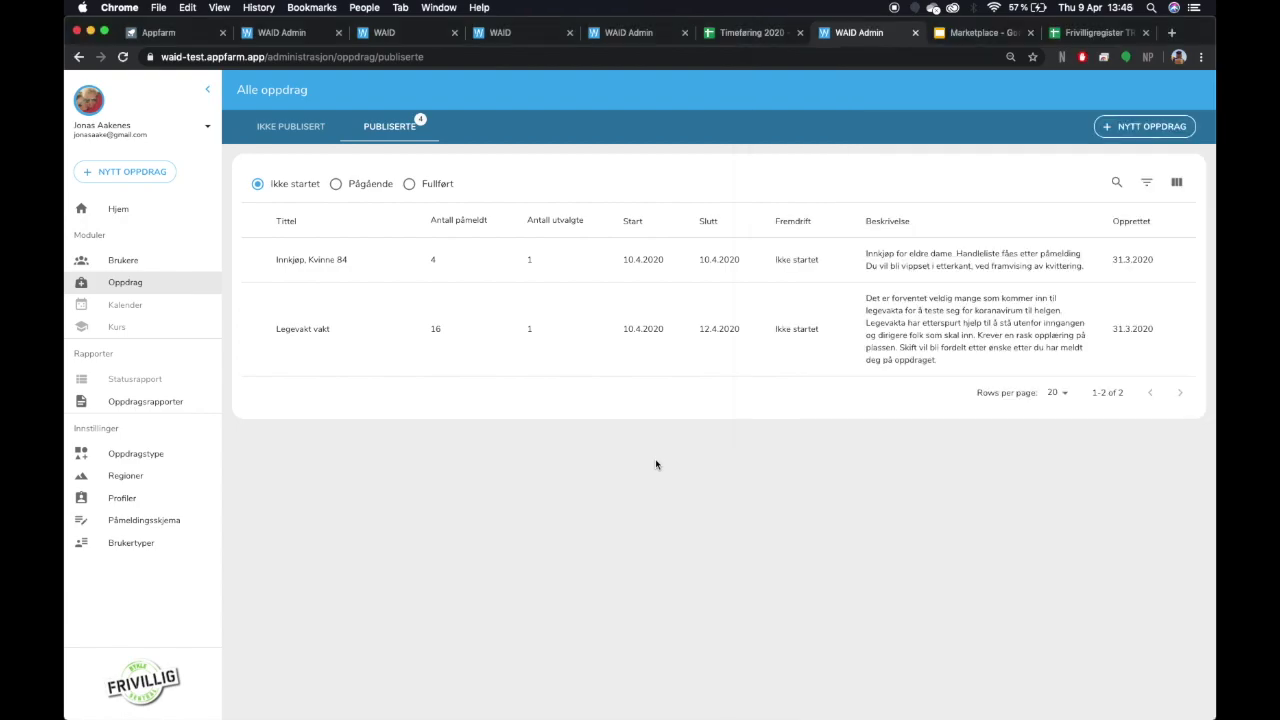